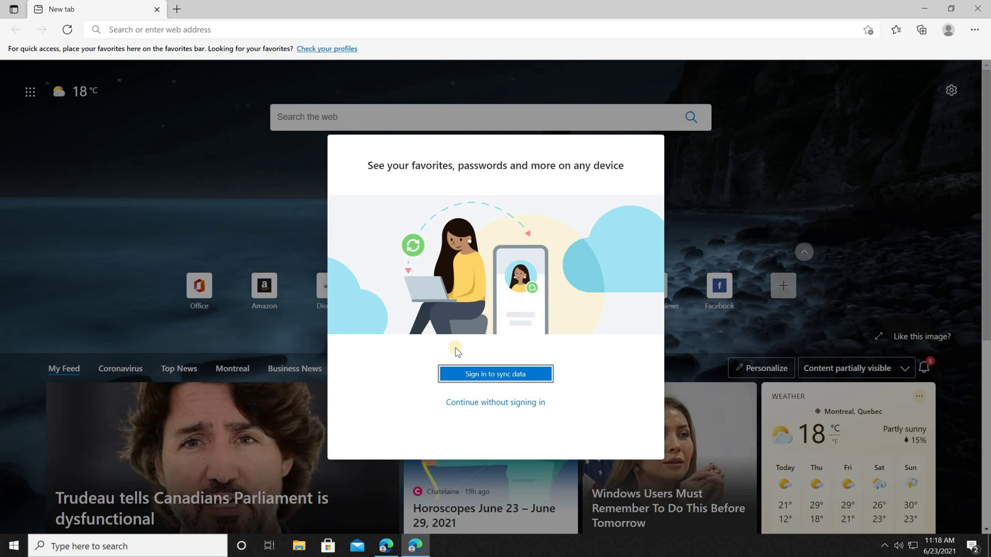
- Start signing in to sync and choose to use another Microsoft account
click(489, 374)
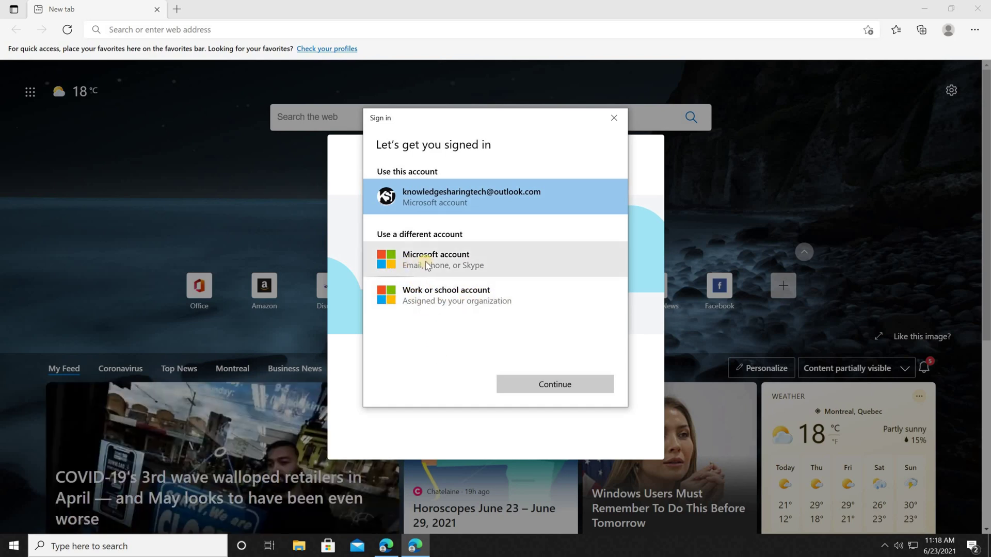
click(411, 262)
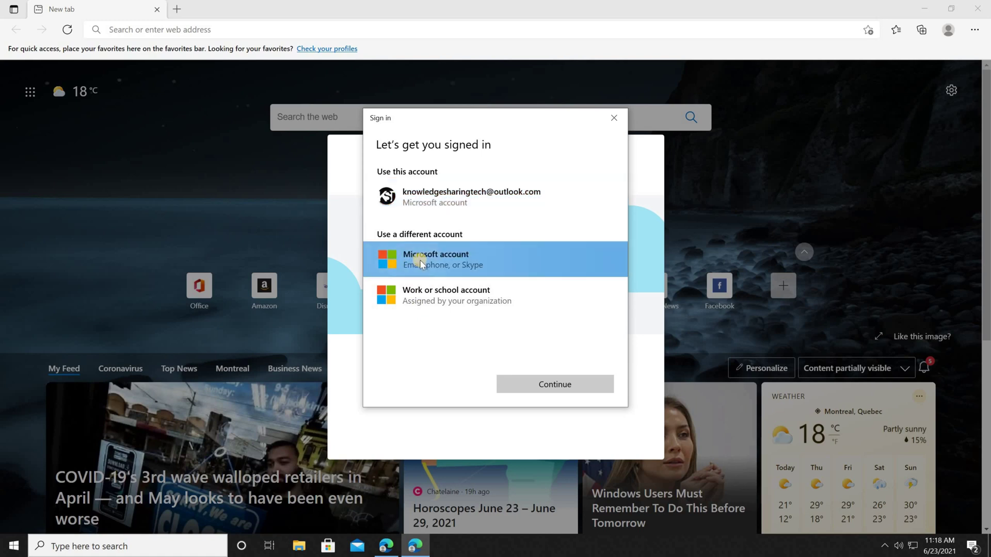
click(532, 391)
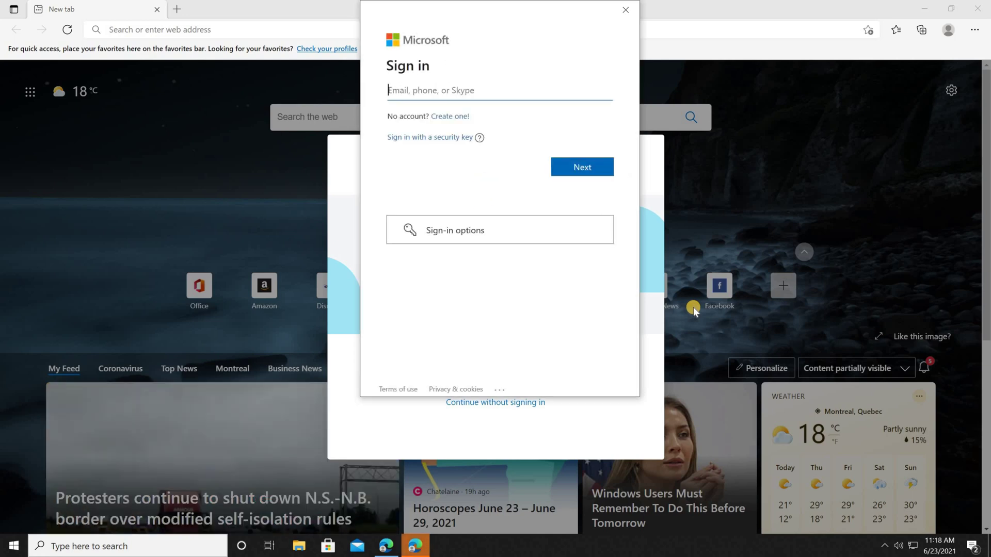
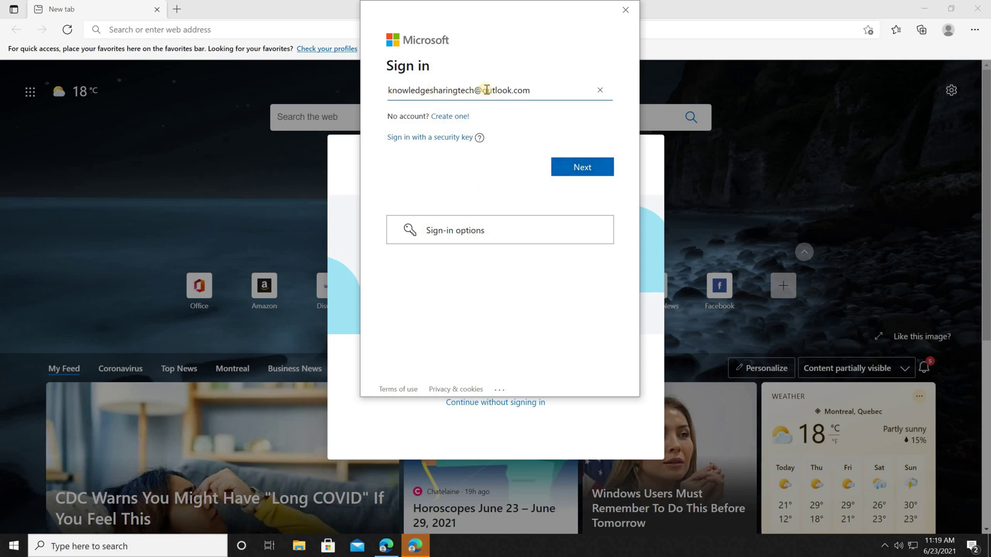
- Enter the account e-mail and password, then allow it for Microsoft apps only
click(582, 167)
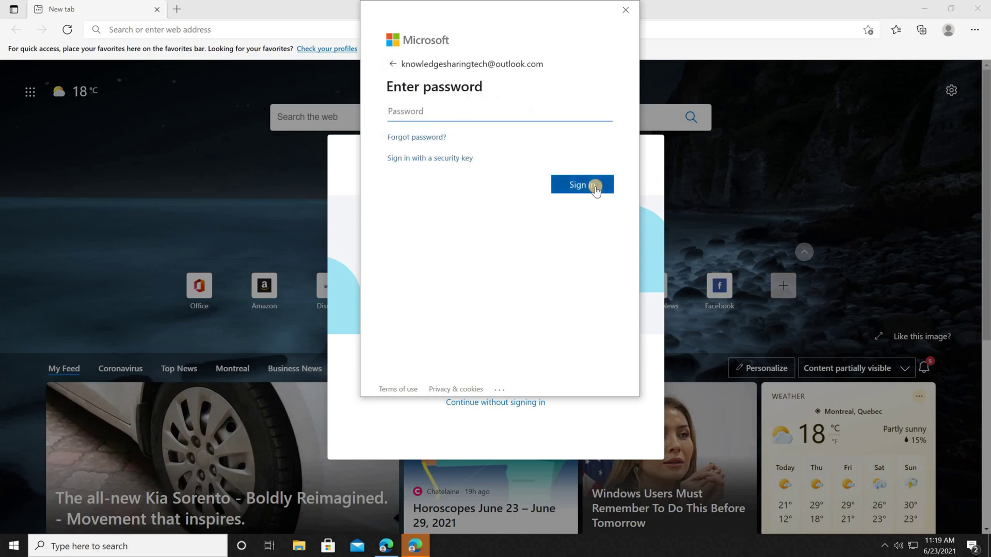
text(••)
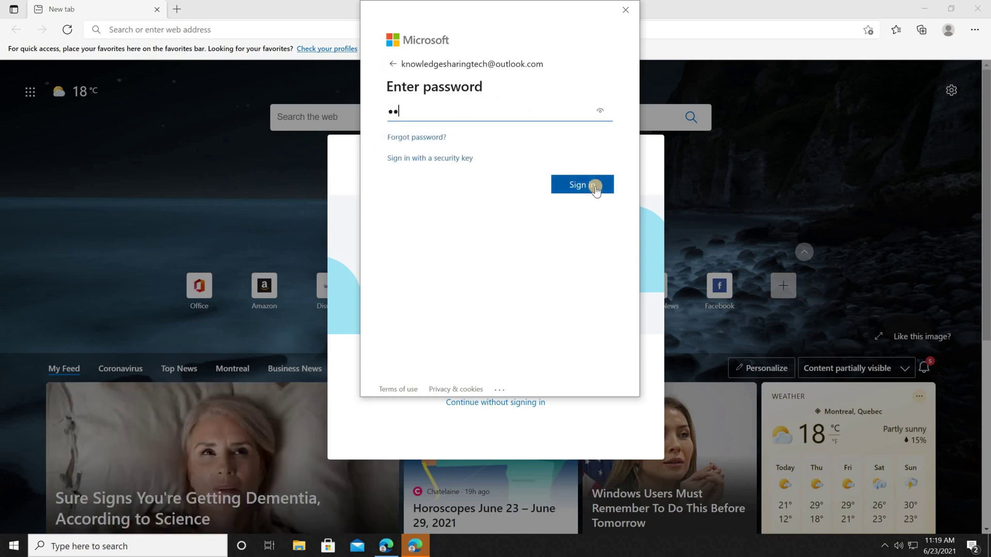
text(••)
click(582, 185)
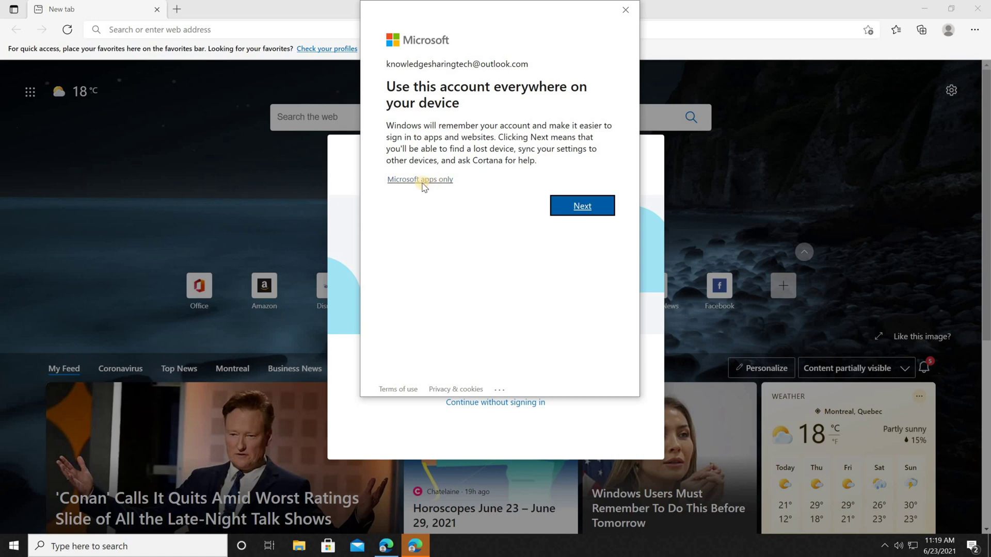
click(421, 180)
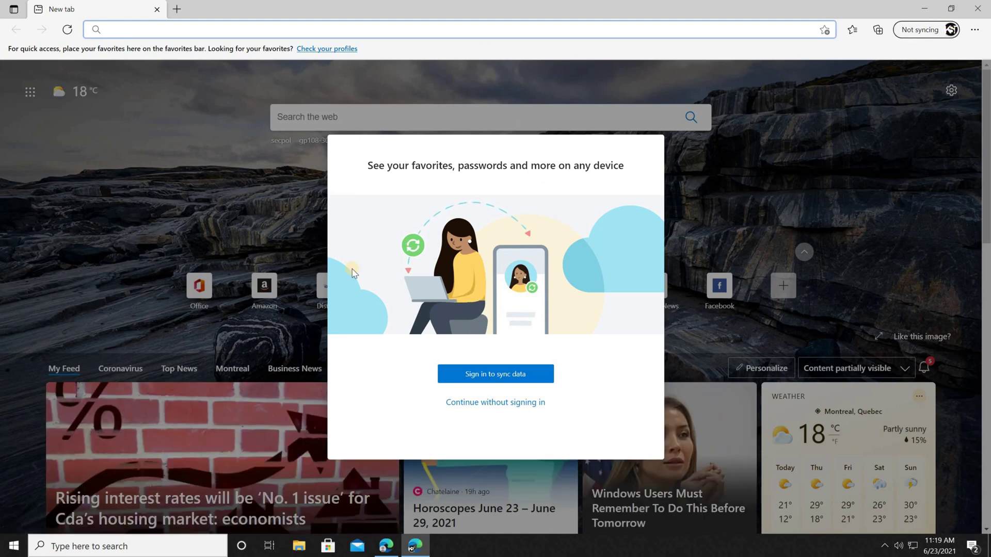
- Continue without syncing and swap the two Edge profile icons on the taskbar
click(489, 404)
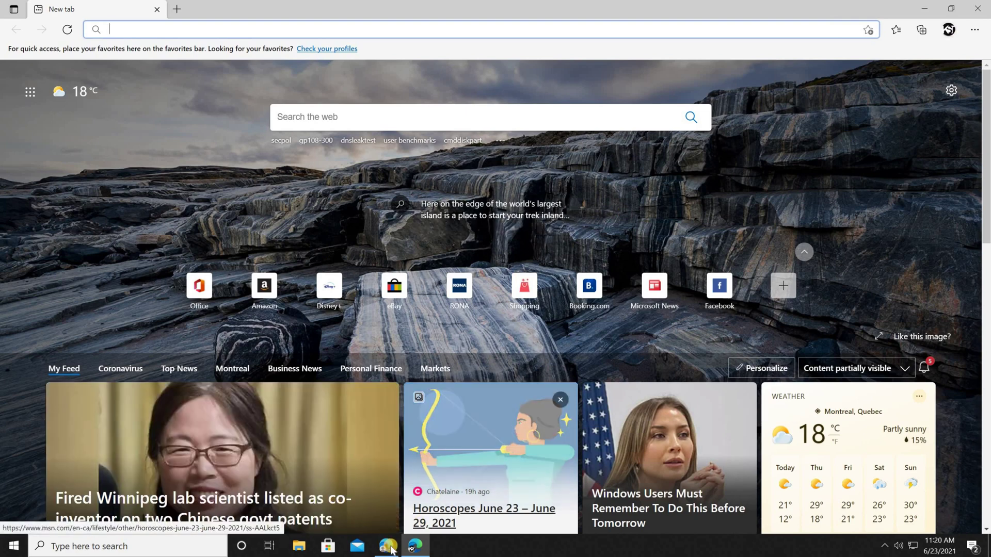
mouse_move(389, 548)
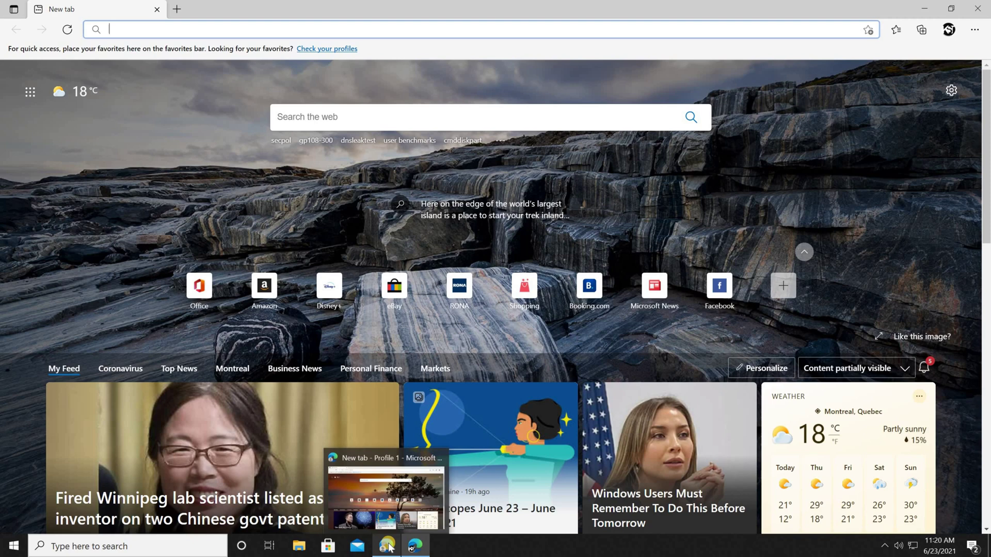
drag(389, 548, 413, 548)
mouse_move(413, 548)
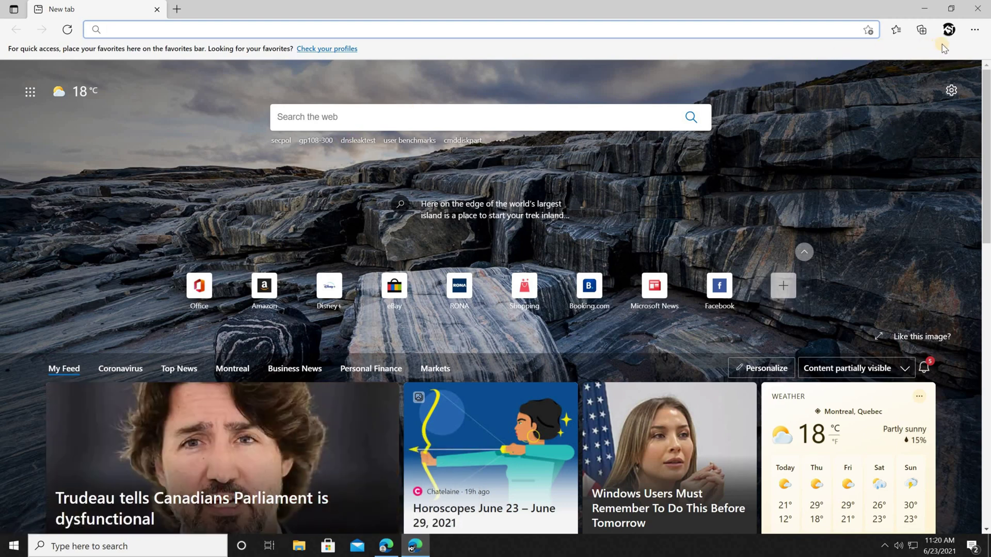
- Set this profile's new tab page layout to Focused
click(942, 98)
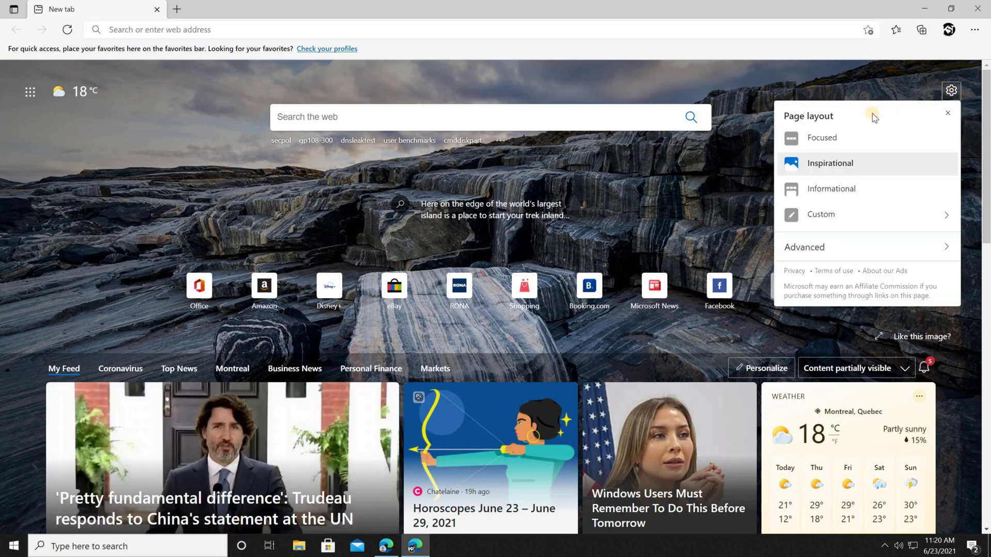
click(820, 141)
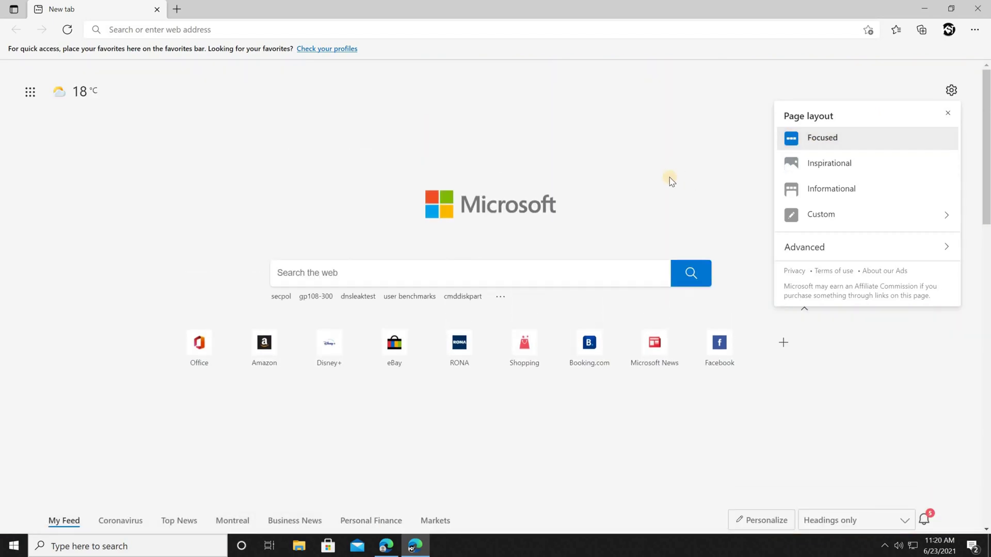
click(670, 181)
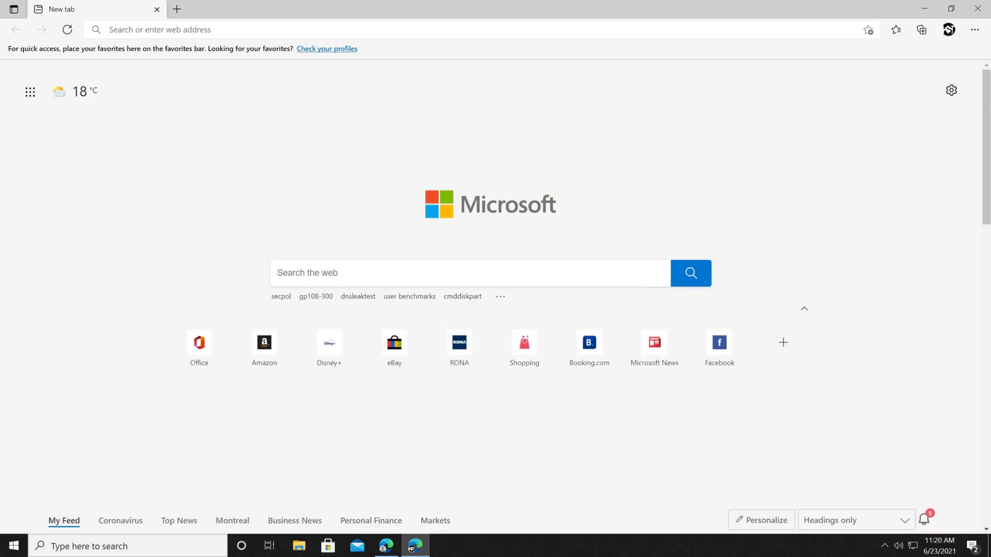
- Switch between the two profile windows, ending with the other profile in front
click(383, 547)
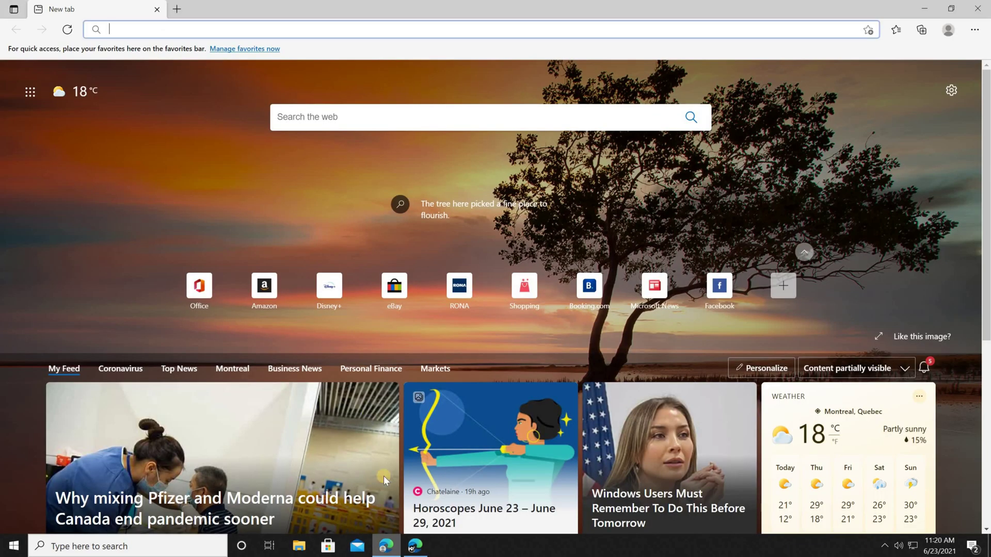
click(951, 91)
click(415, 548)
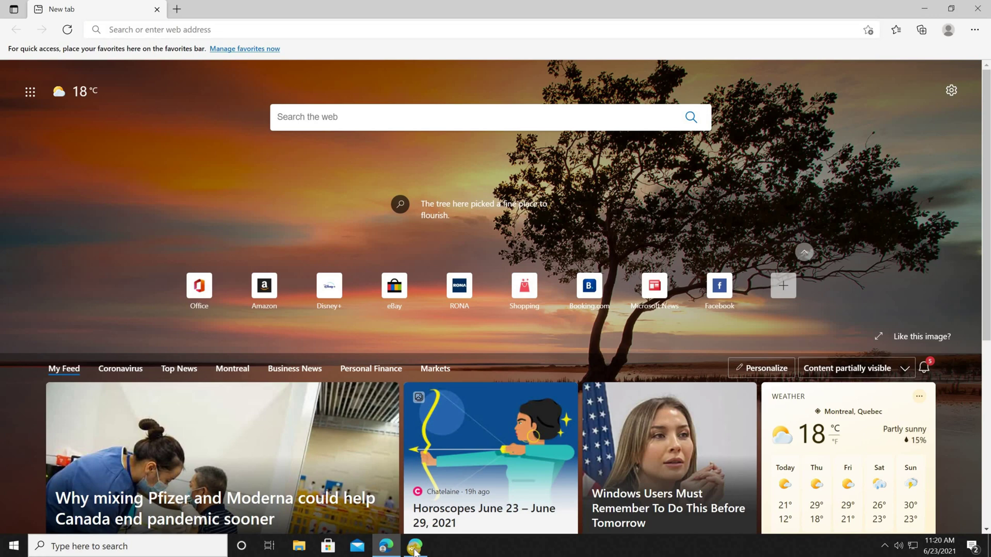
click(415, 549)
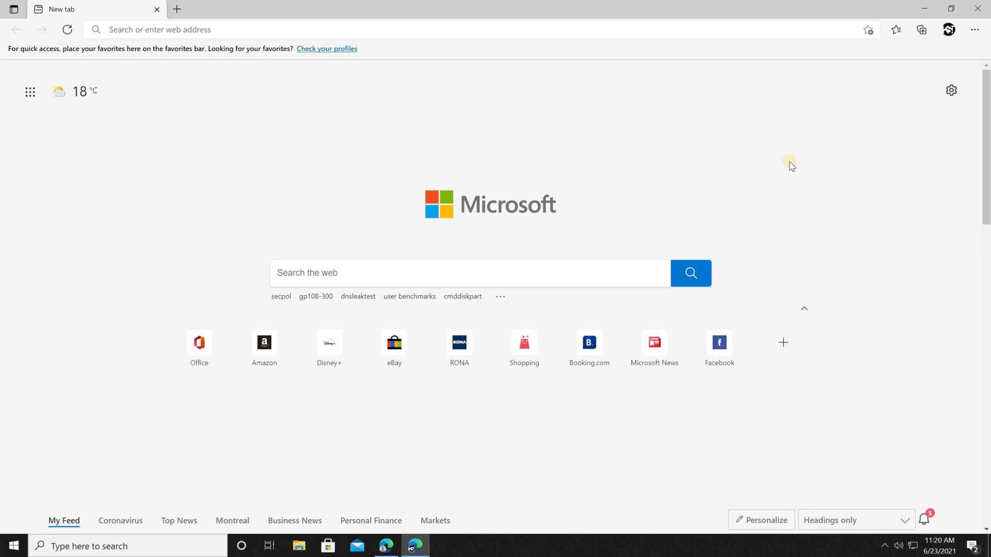
- Go to the current profile's settings page from the profile list
click(949, 30)
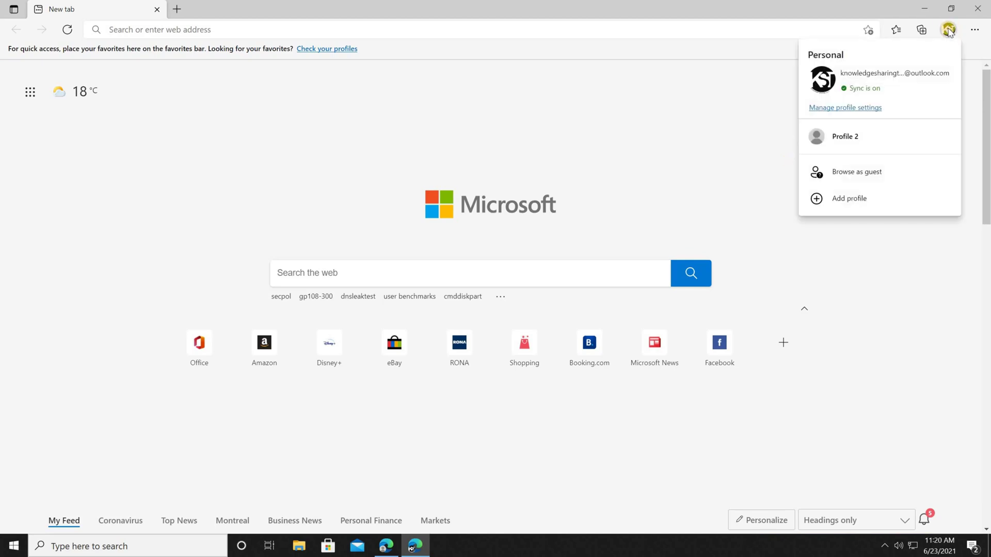
click(855, 108)
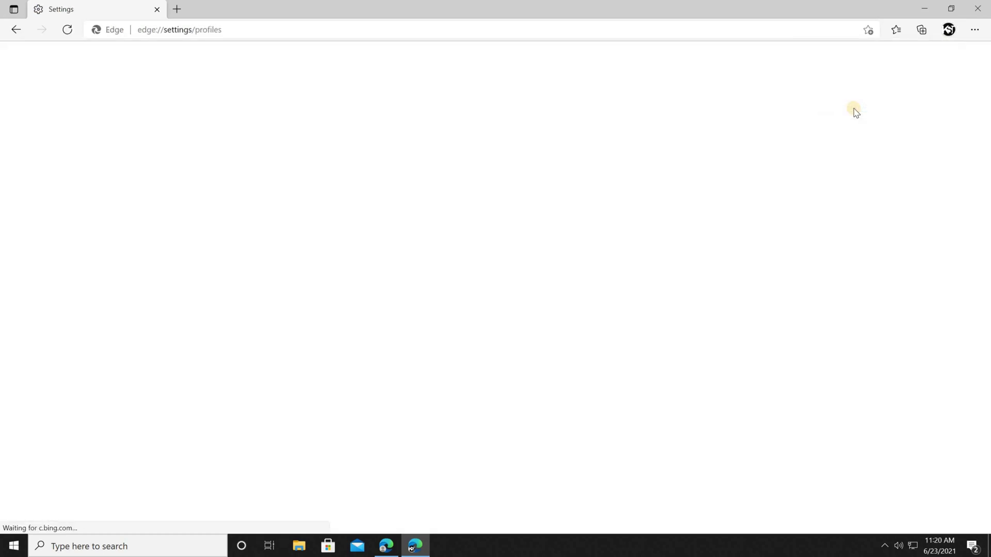
scroll(536, 344, down, 1)
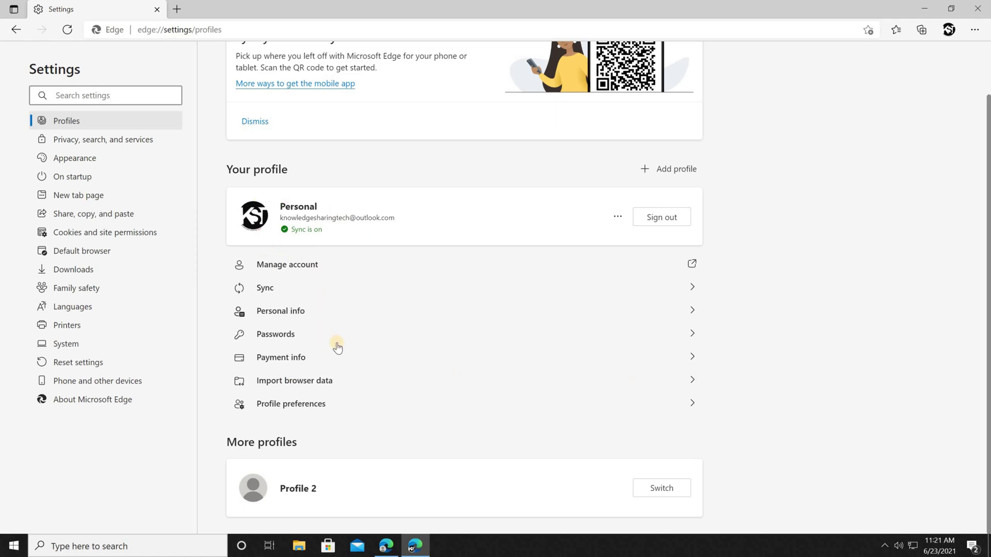
key(alt+Left)
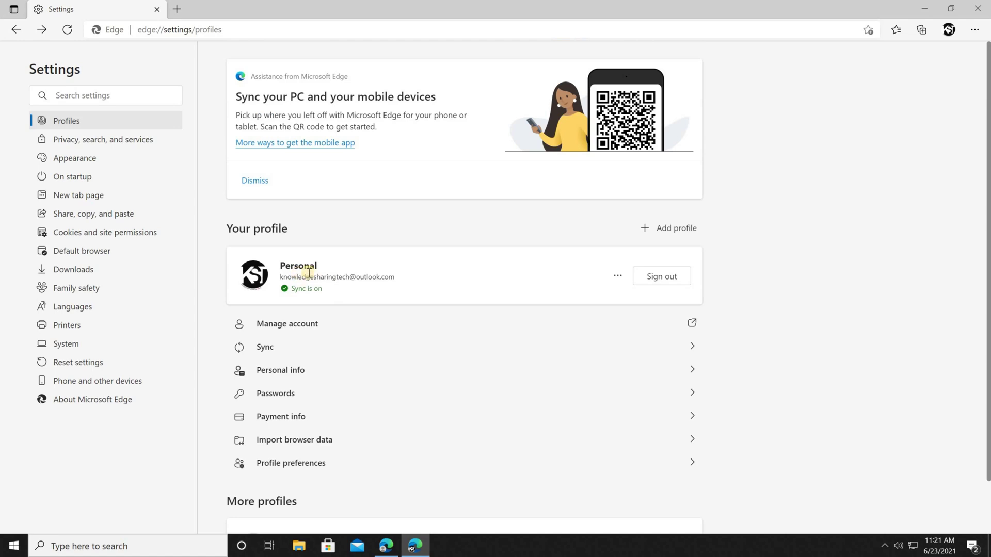
- Change the Personal profile's name to 'Knowledge Sharing Tech'
click(617, 278)
click(563, 301)
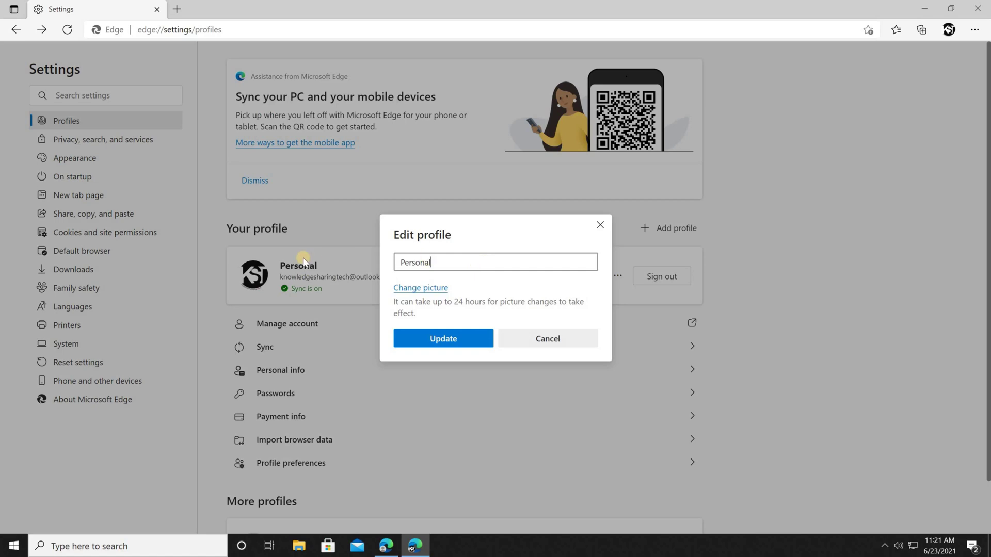
key(ctrl+a)
text(Knowledge Sharing Tech)
key(Return)
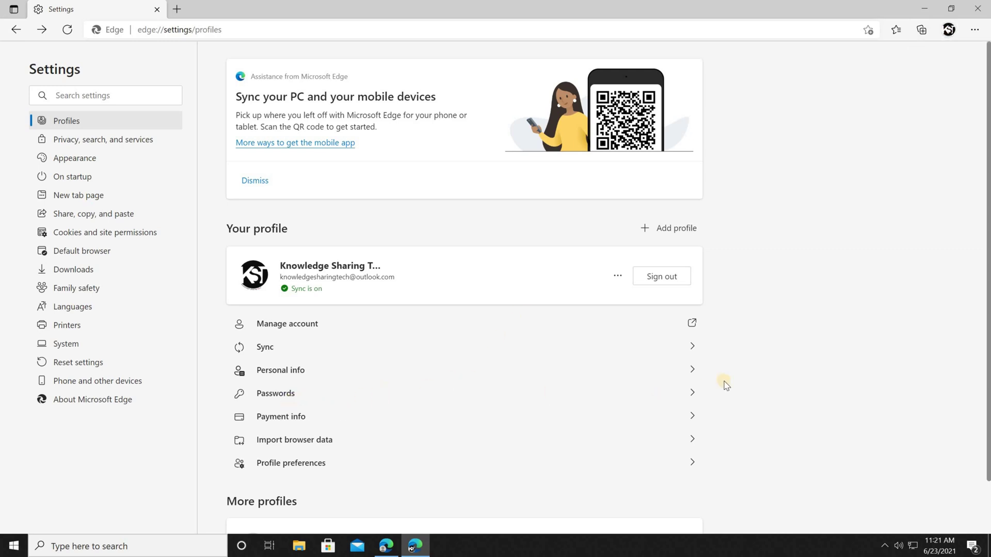
- Add a new browser profile and dismiss its sign-in prompt
click(692, 393)
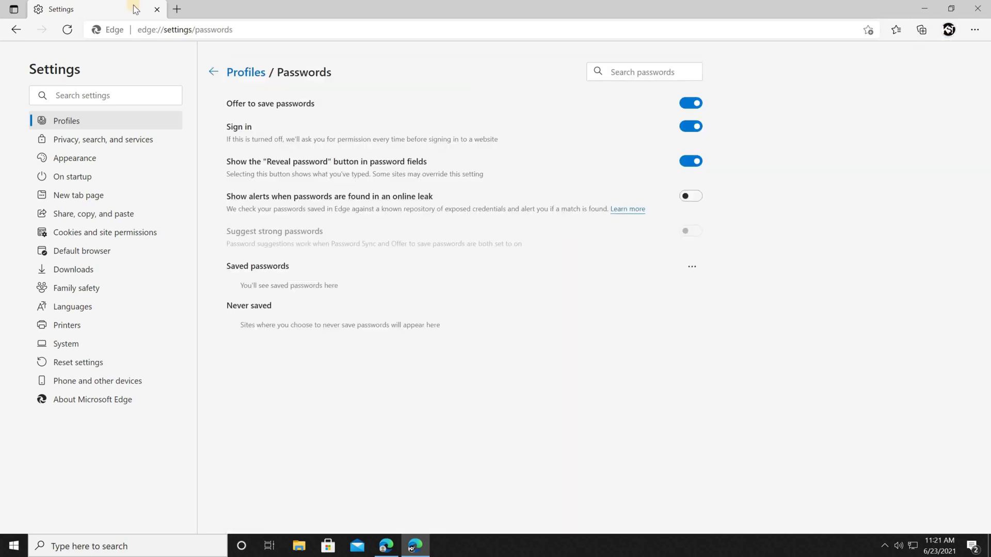
click(14, 31)
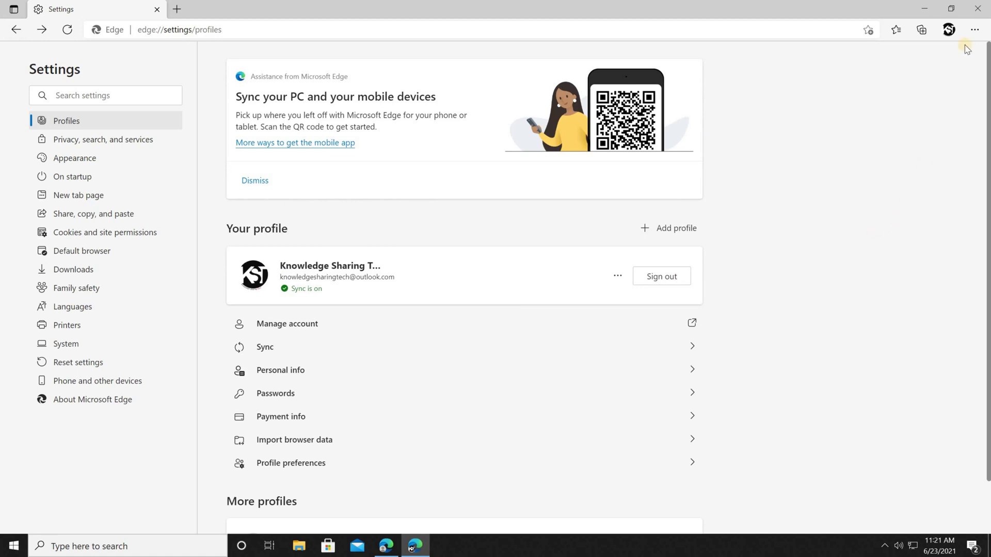
click(948, 29)
click(836, 197)
click(840, 212)
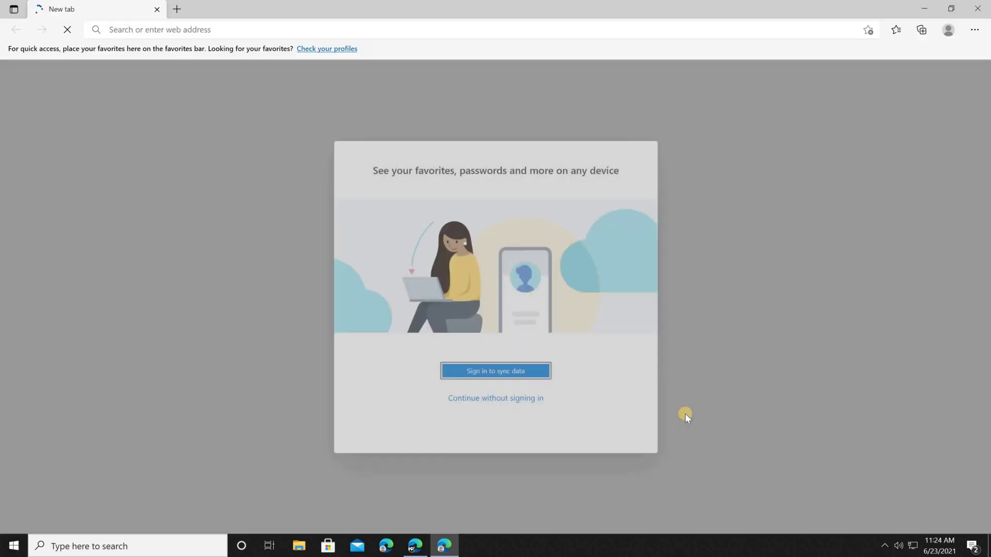
click(464, 399)
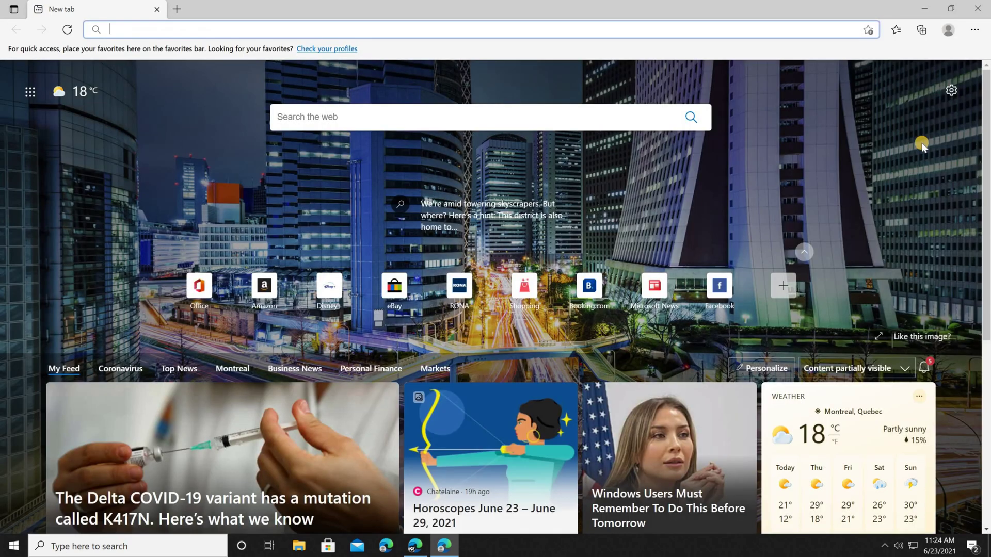
- Name the new profile 'My personal profile' with the panda picture and save it
click(836, 215)
click(617, 174)
click(564, 197)
text(My personal profile)
click(420, 298)
click(443, 412)
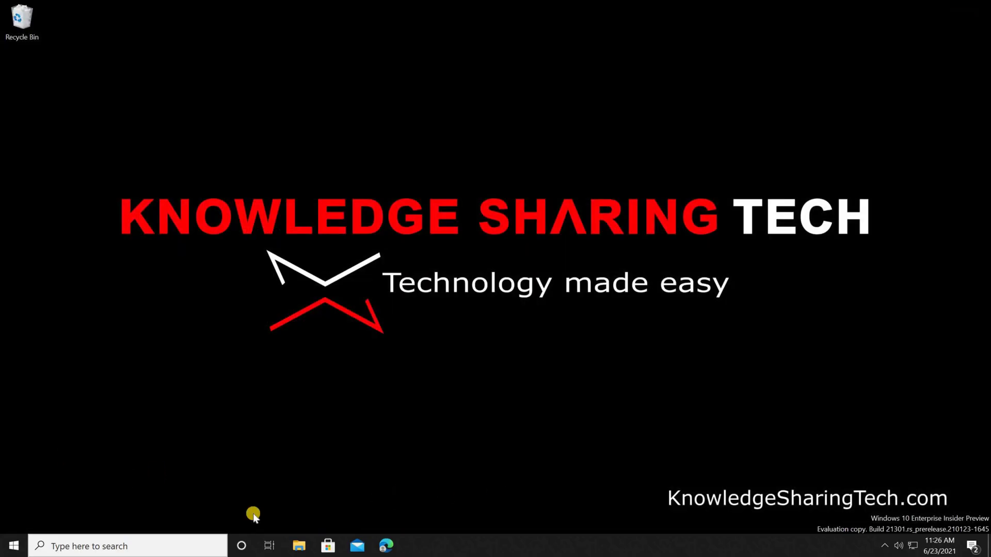
- Relaunch Edge from the taskbar and open Settings from the main menu
click(387, 551)
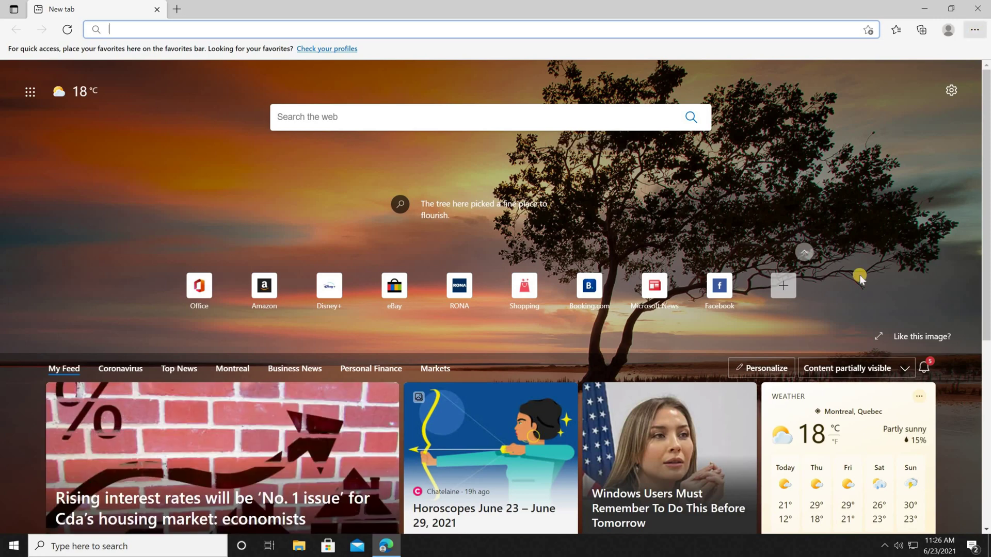
click(974, 30)
key(Return)
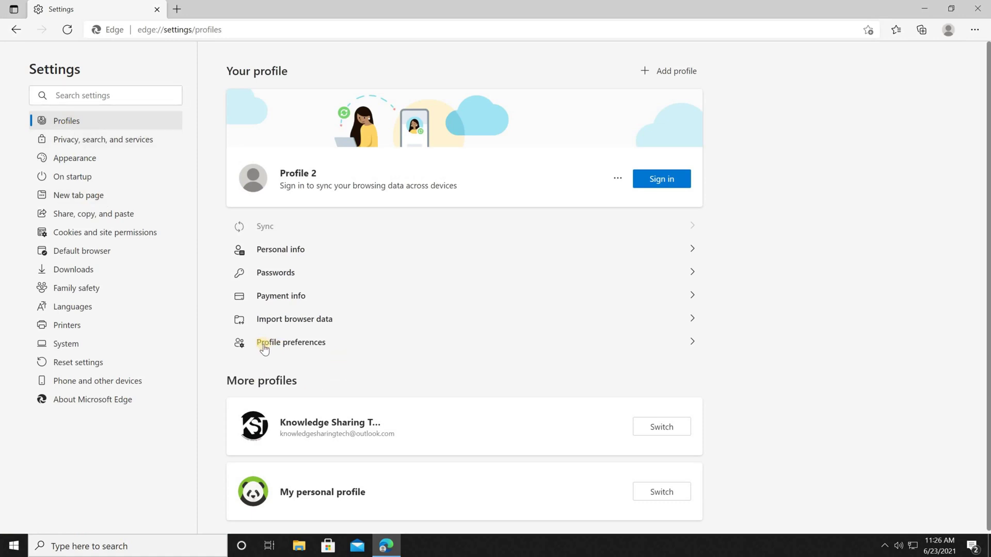
- In Profile preferences, set the default profile for external links to Knowledge Sharing Tech
click(692, 344)
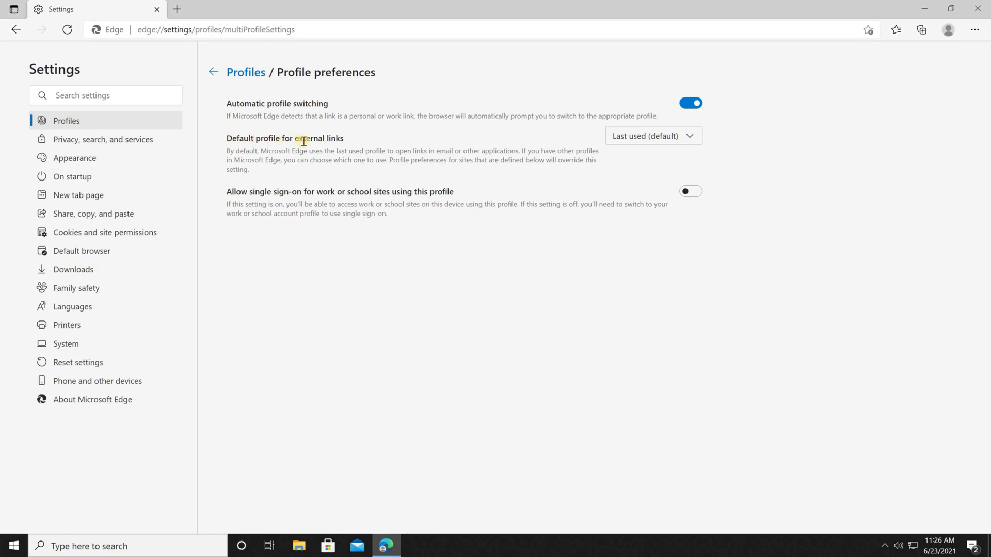
click(684, 147)
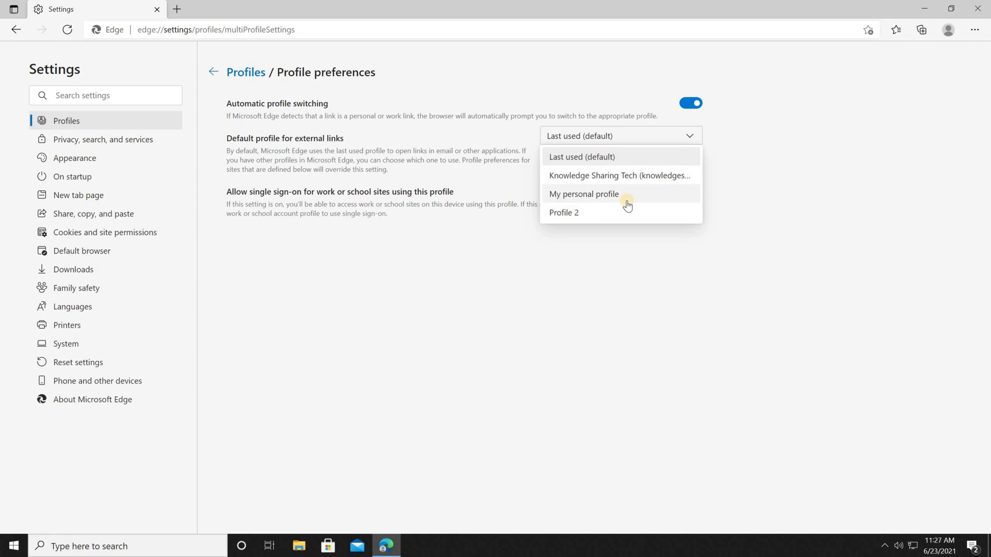
click(588, 177)
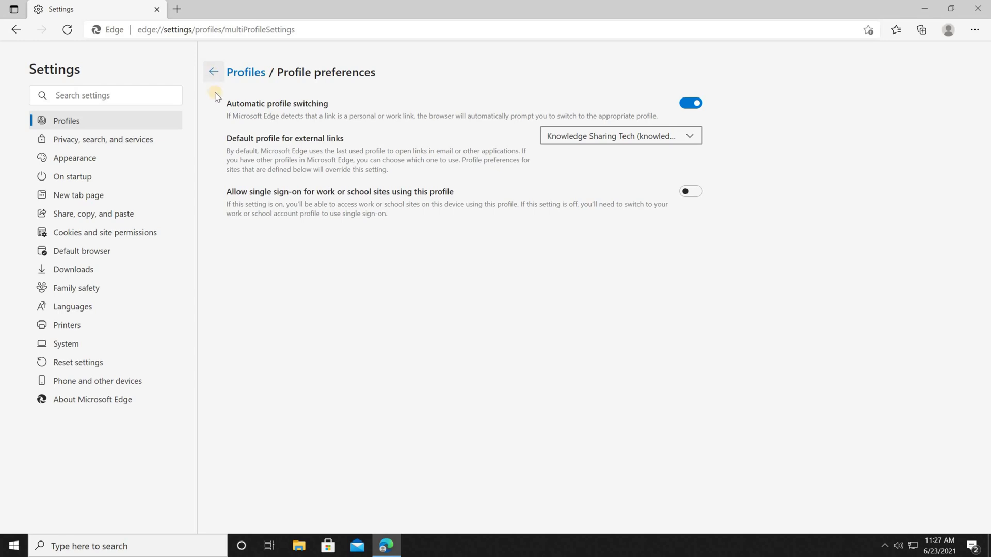
click(213, 72)
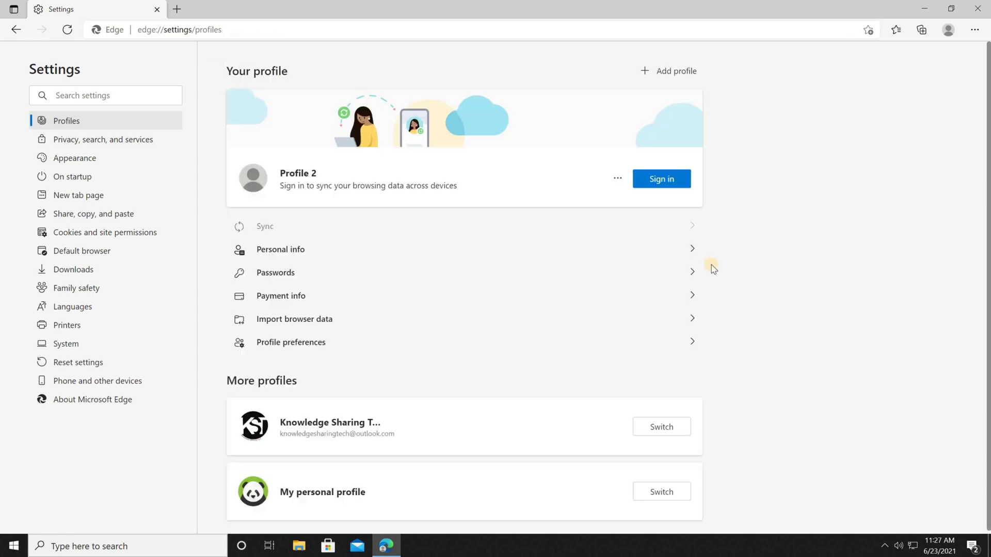
- Close Edge settings and open the WordPad document's tripleewebdesigns.com link
click(979, 9)
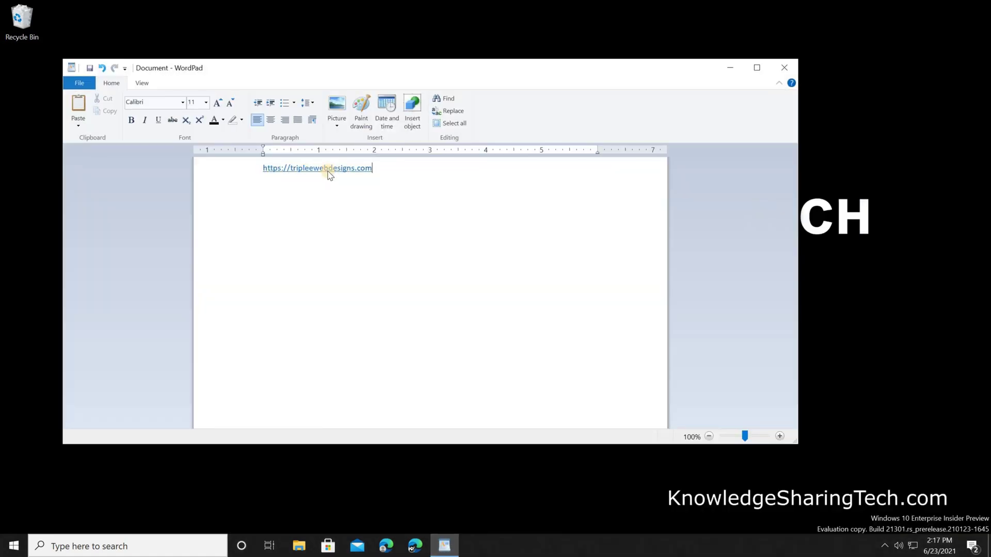
ctrl+click(328, 170)
key(Return)
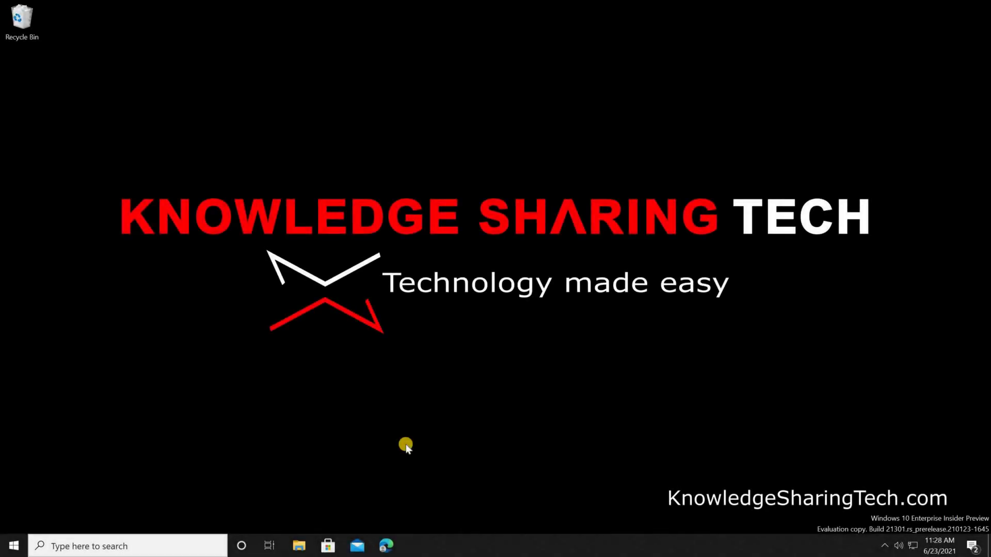
- Launch Edge and open a Knowledge Sharing Tech window from the profile switcher
click(386, 546)
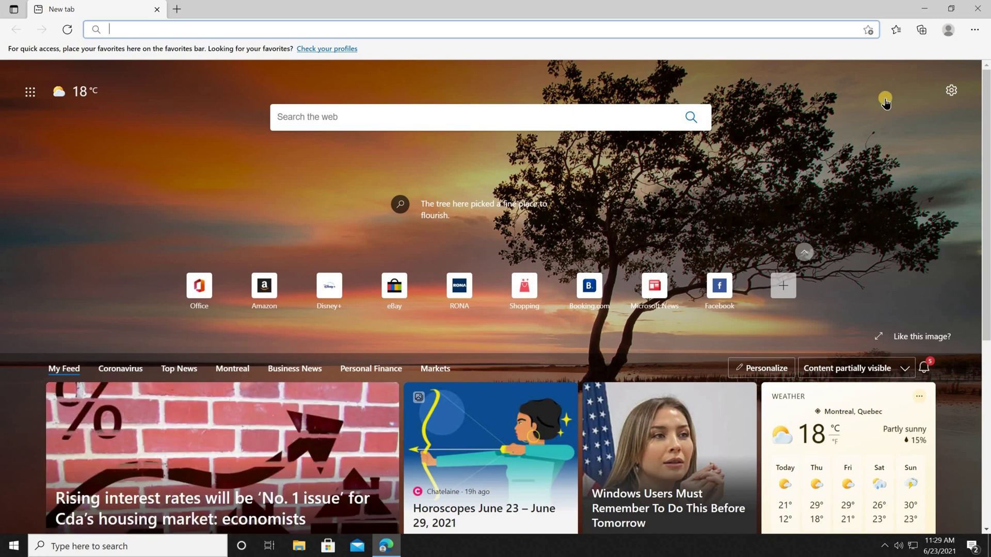
click(948, 30)
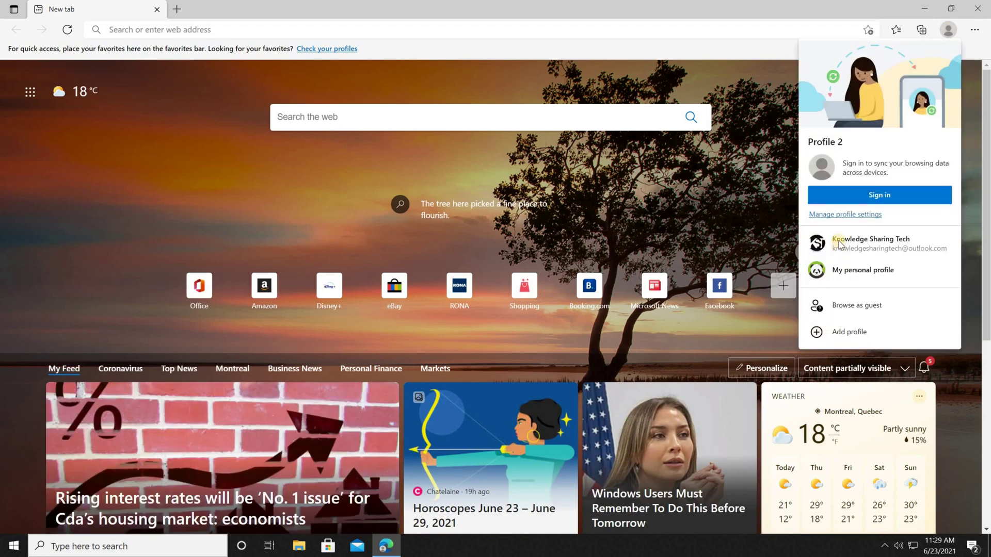
click(839, 242)
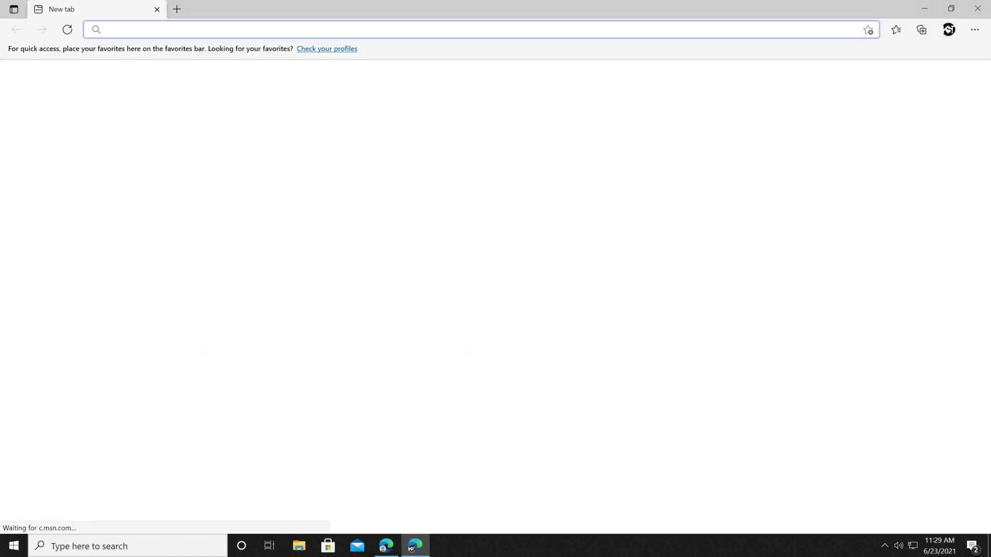
mouse_move(411, 548)
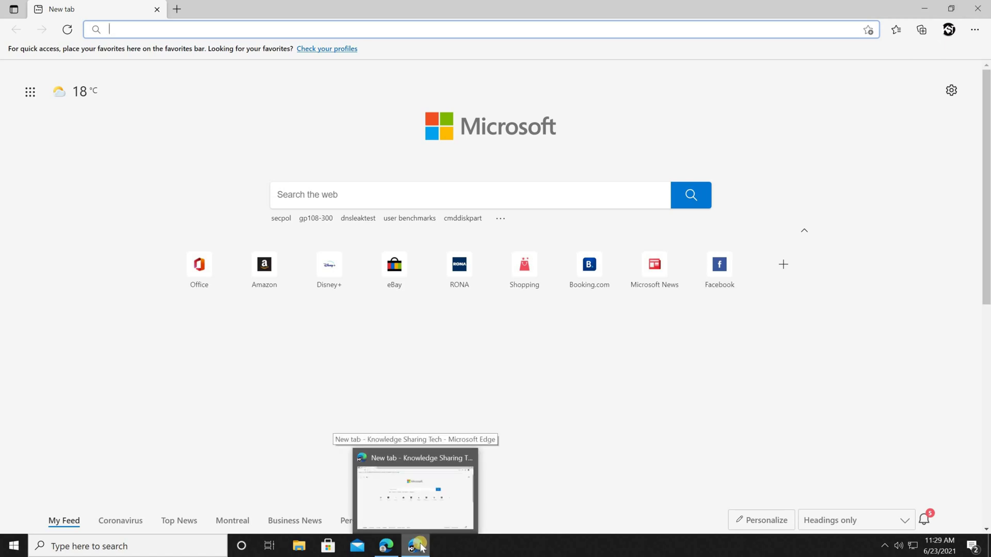
- Pin the Knowledge Sharing Tech window, open My personal profile, pin it, then close Edge
right_click(419, 547)
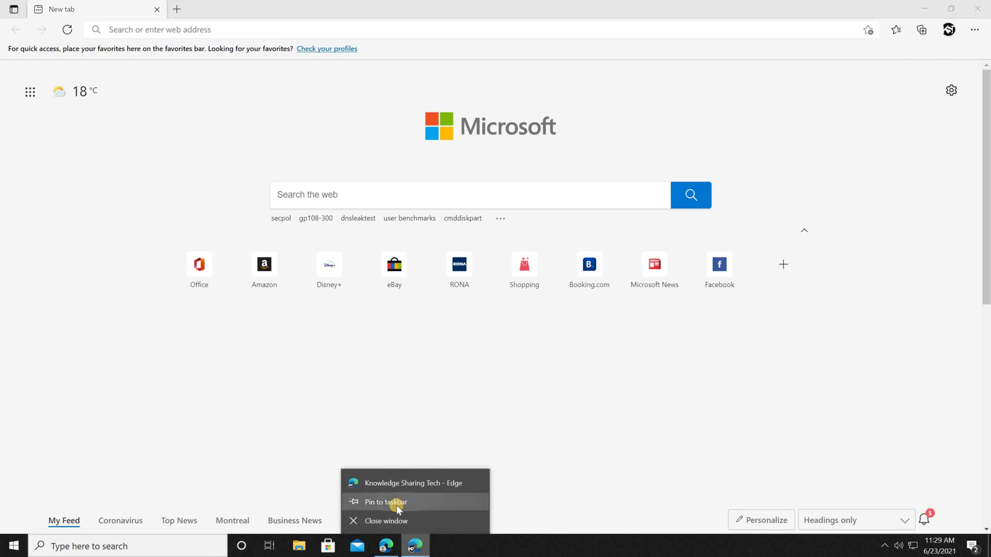
click(397, 502)
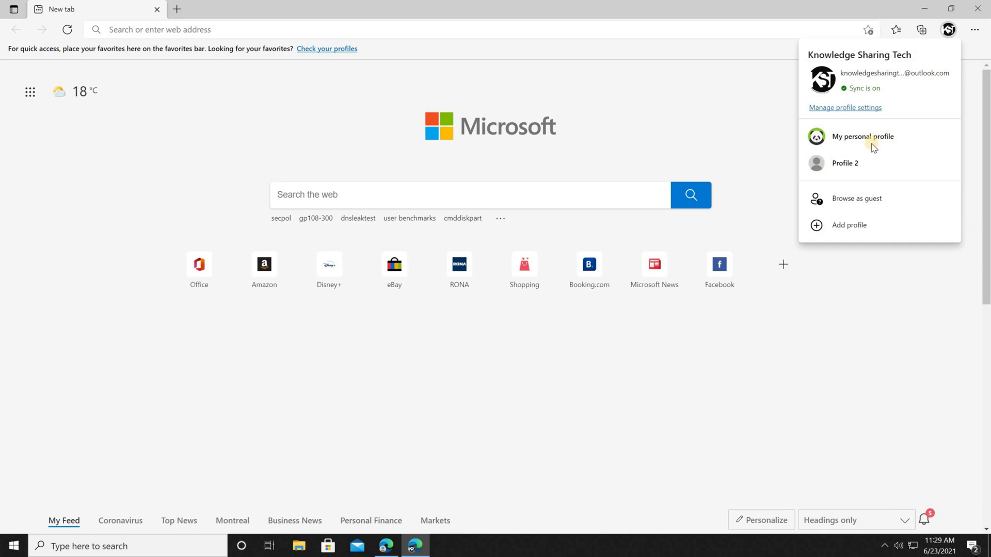
click(873, 147)
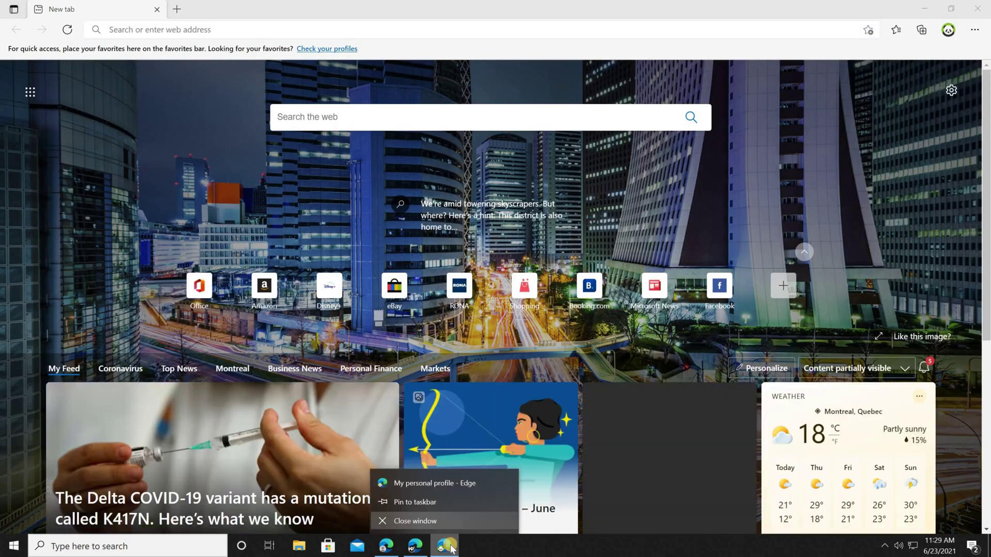
drag(447, 547, 419, 511)
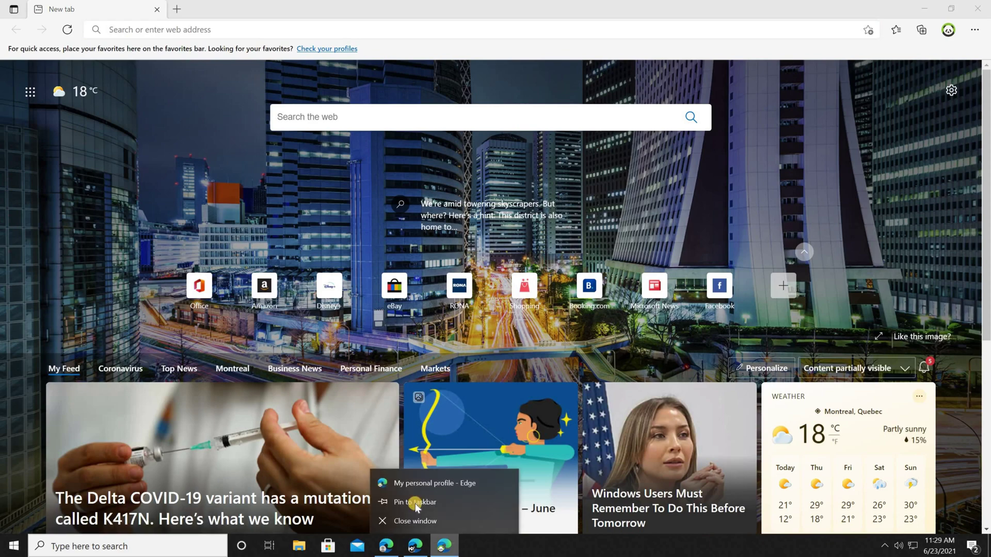
click(415, 502)
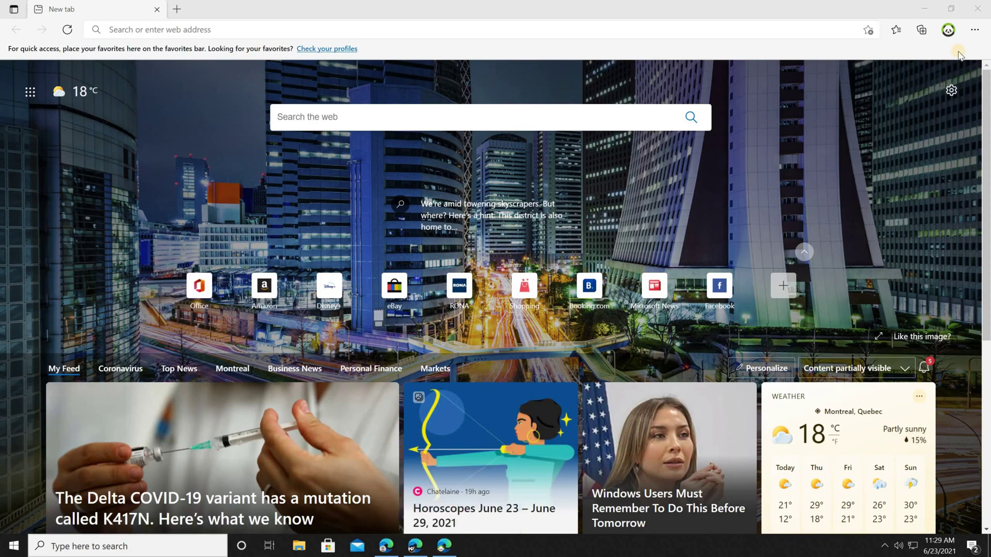
click(977, 9)
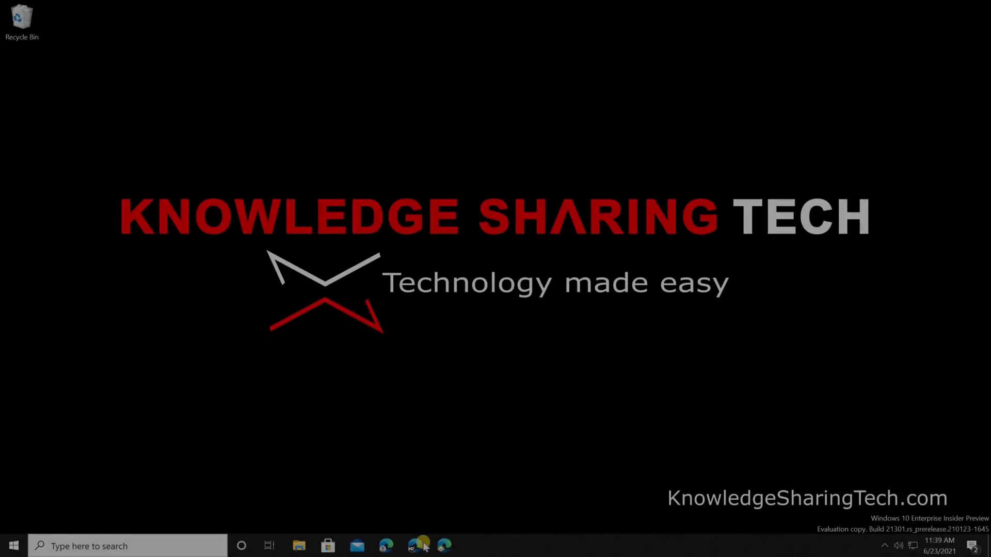
- Reorder the pinned Edge profile icons and launch each profile window from the taskbar
drag(391, 550, 422, 553)
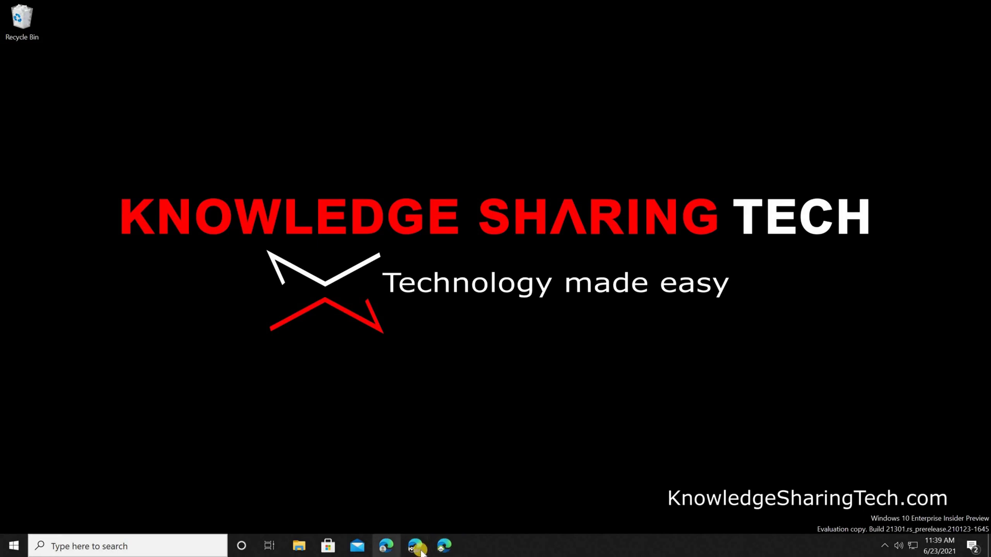
click(443, 546)
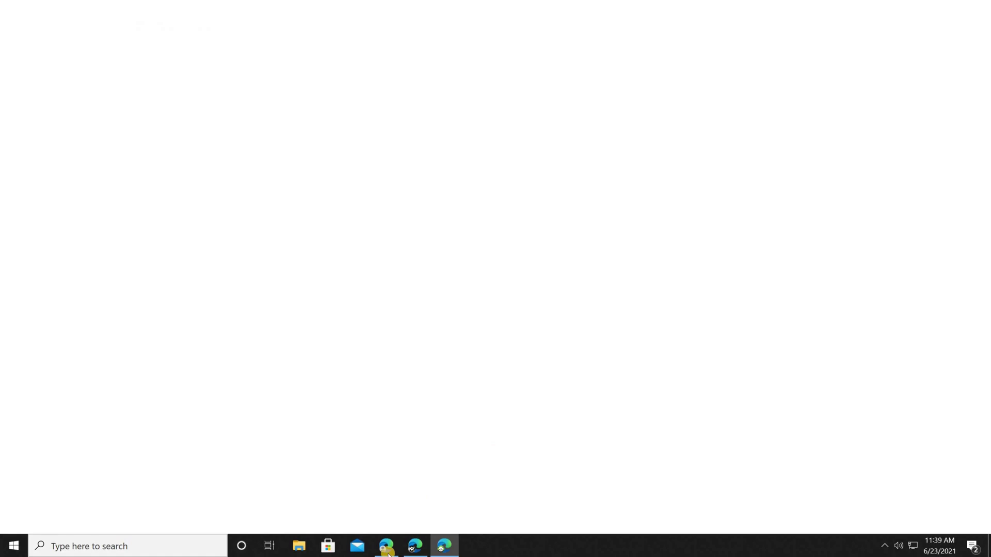
click(387, 548)
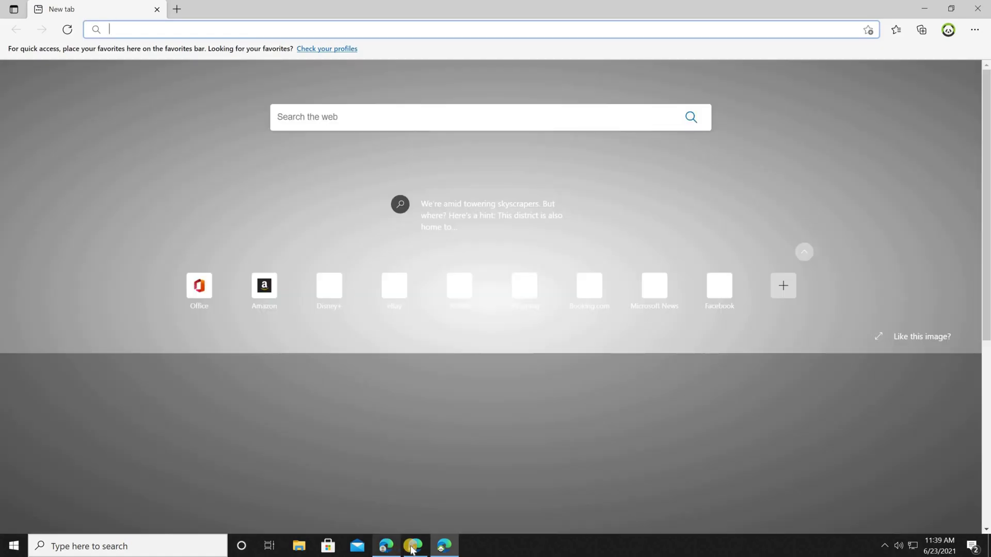
click(444, 545)
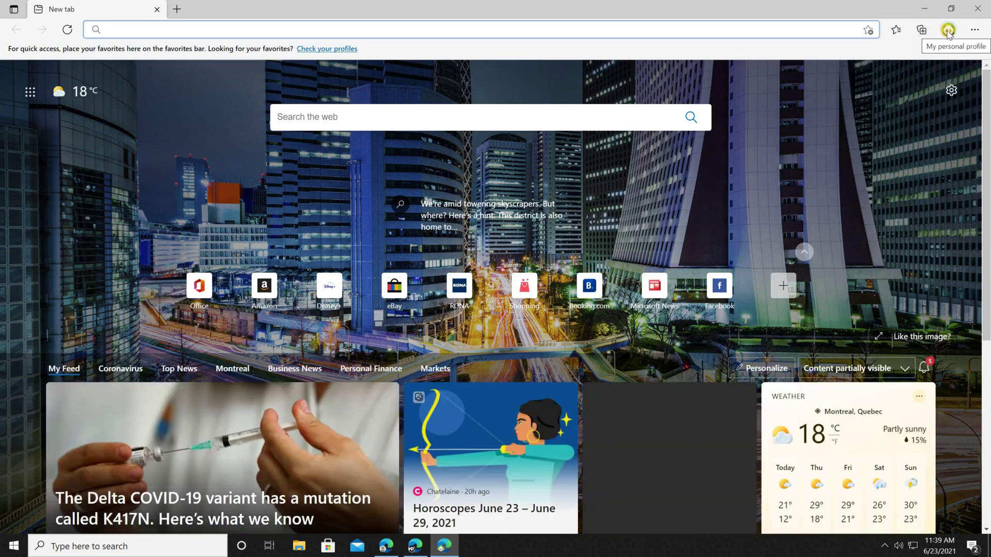
click(948, 31)
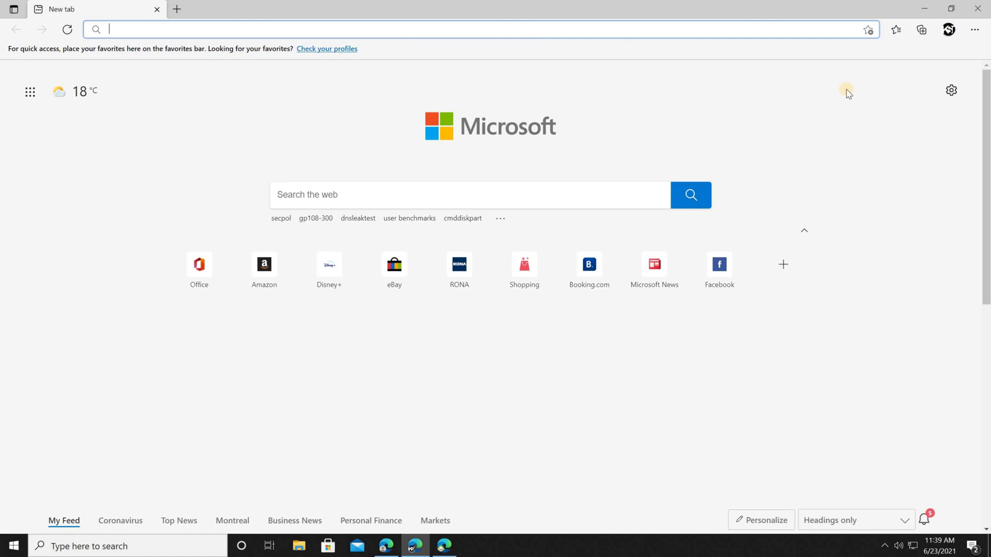
- From the Profiles settings page, switch to Profile 2 in its own window
click(975, 29)
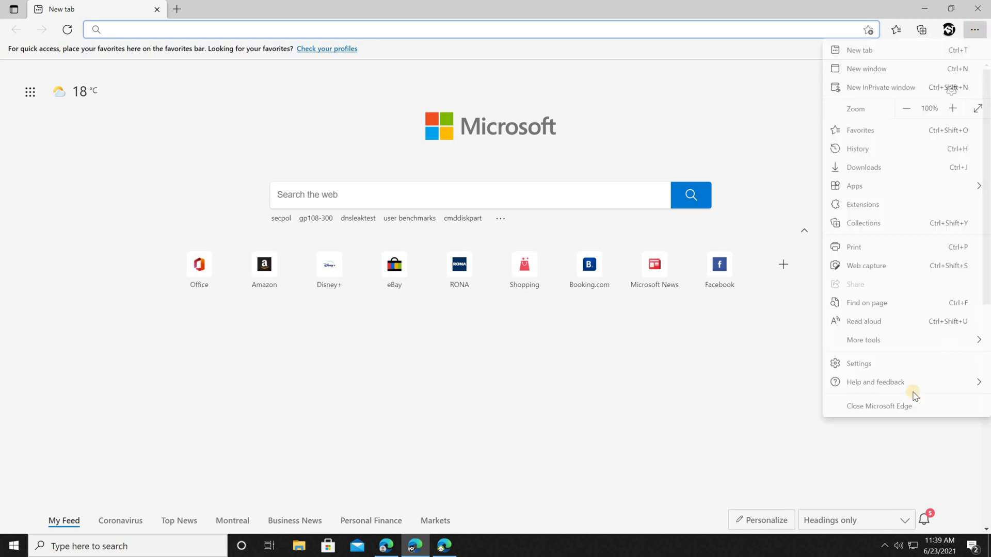
click(881, 370)
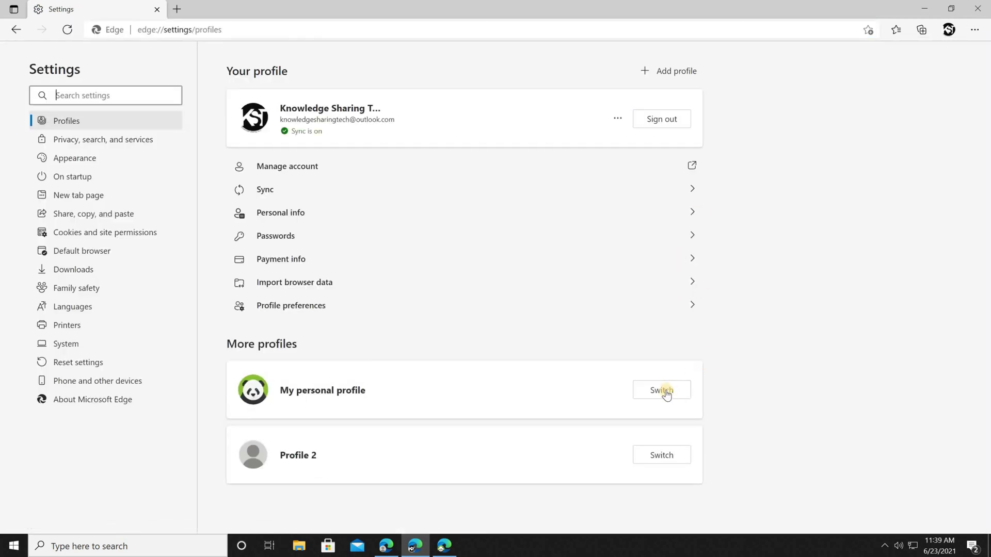
click(662, 455)
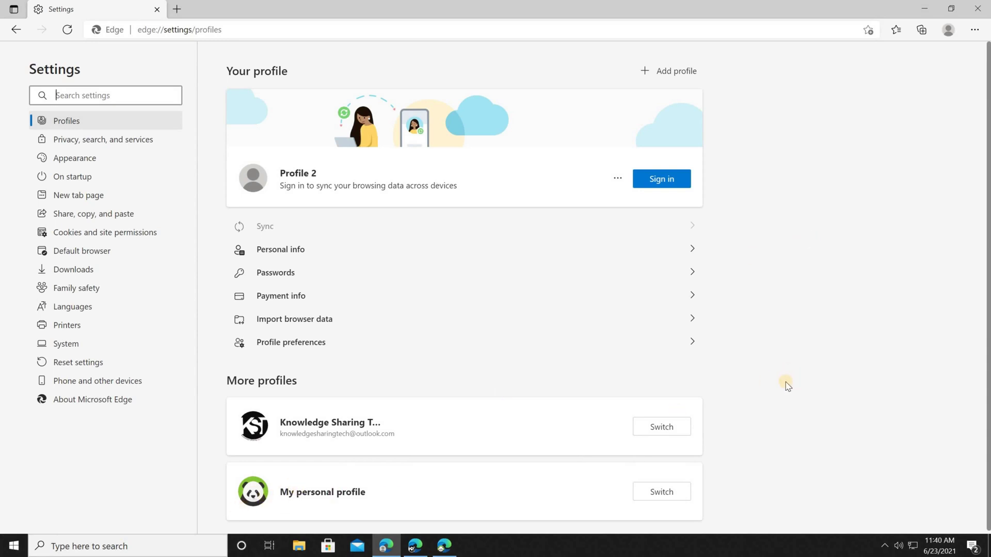
- Switch to My personal profile, then remove it and confirm permanent deletion of its data
click(650, 491)
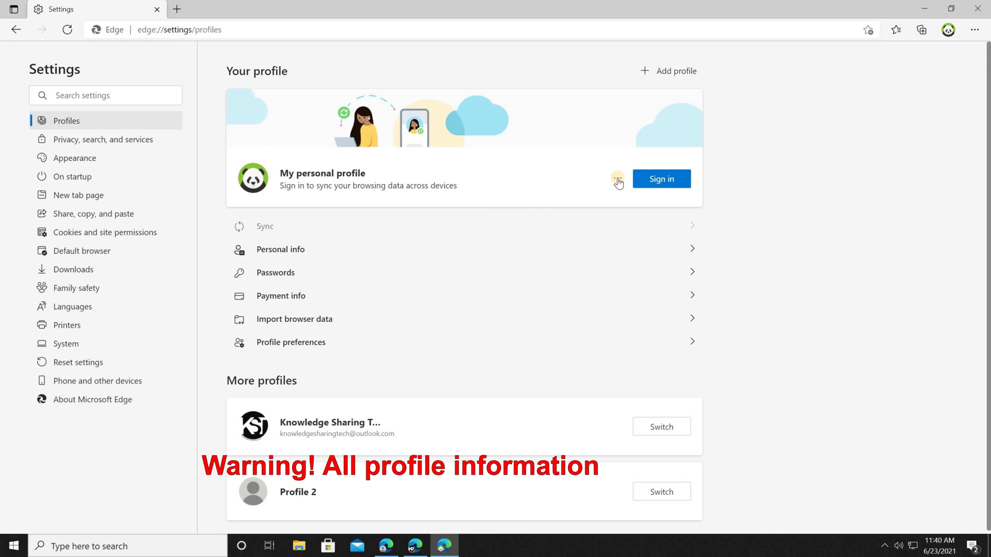
click(618, 179)
click(568, 220)
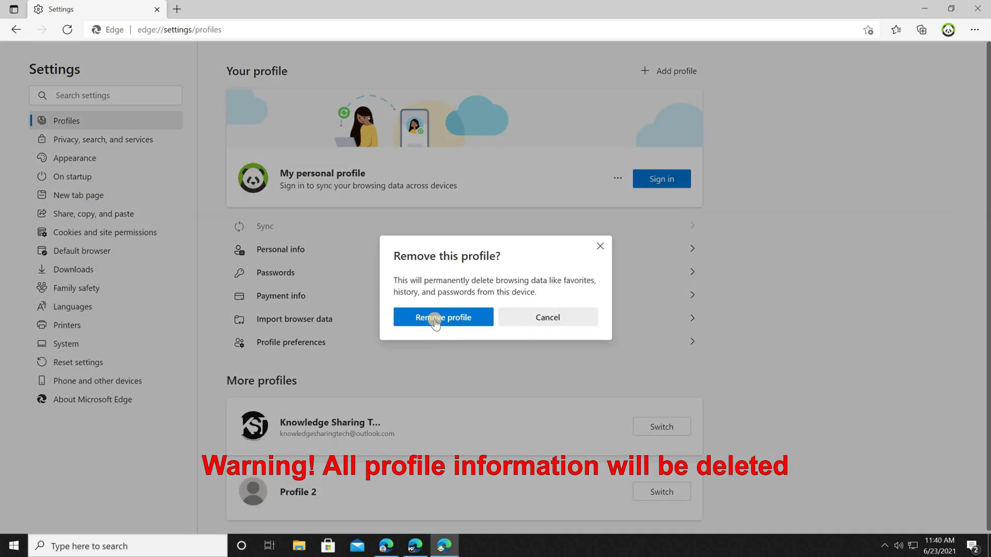
key(Return)
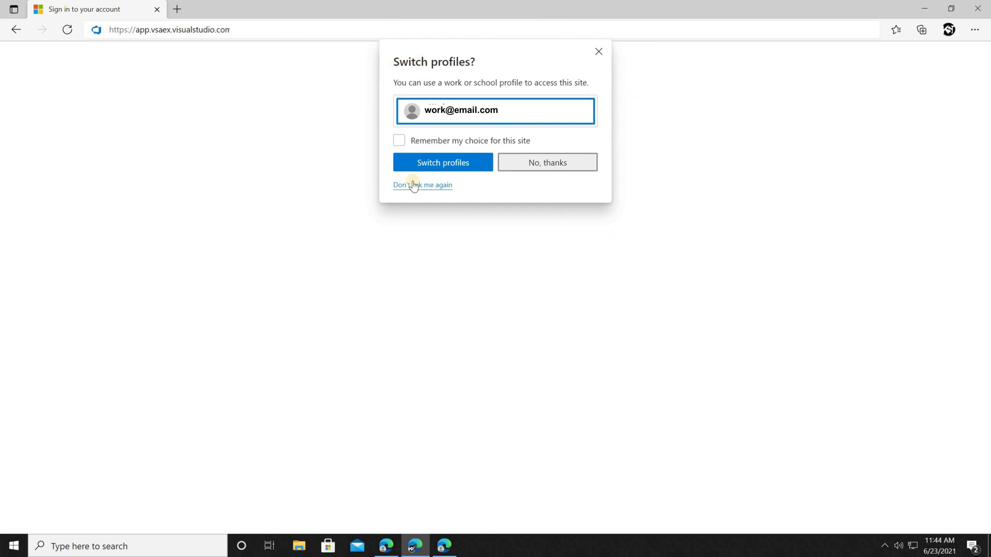
- Accept the 'Switch profiles?' prompt to continue the Azure DevOps sign-in in the work profile
click(435, 163)
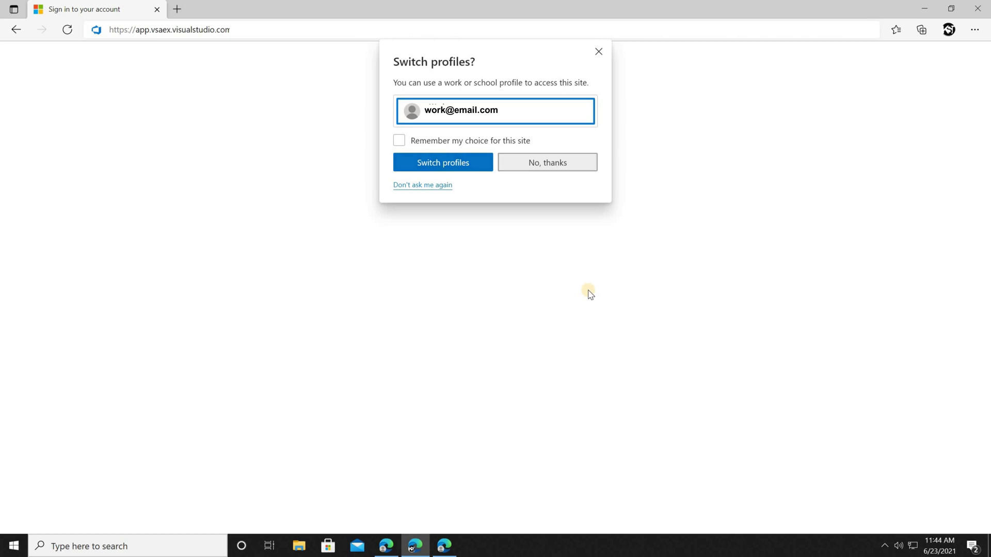